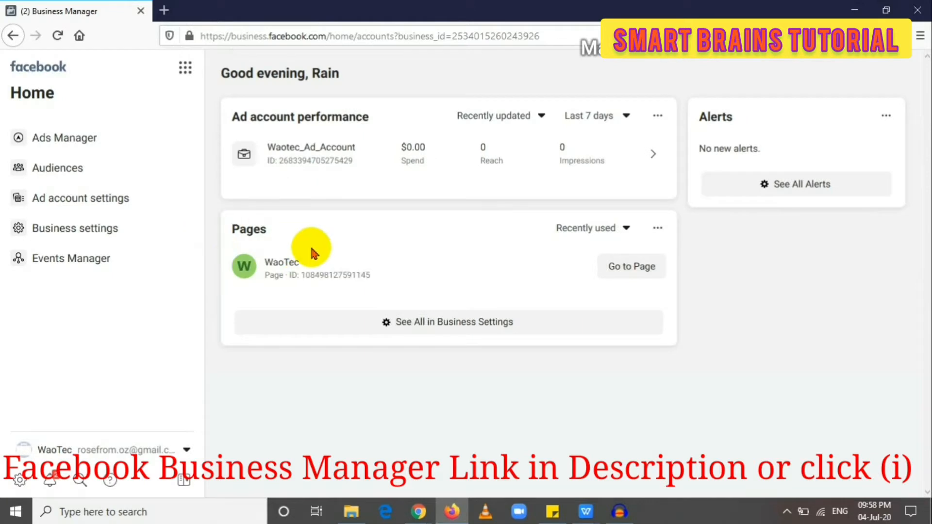
# Open the Pixels page under the data sources of Business Settings
pyautogui.click(184, 73)
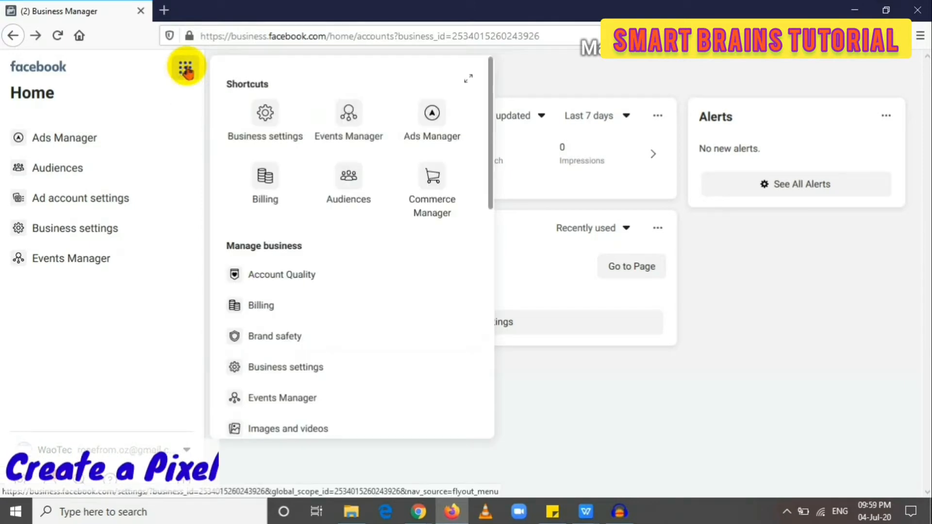
pyautogui.click(263, 121)
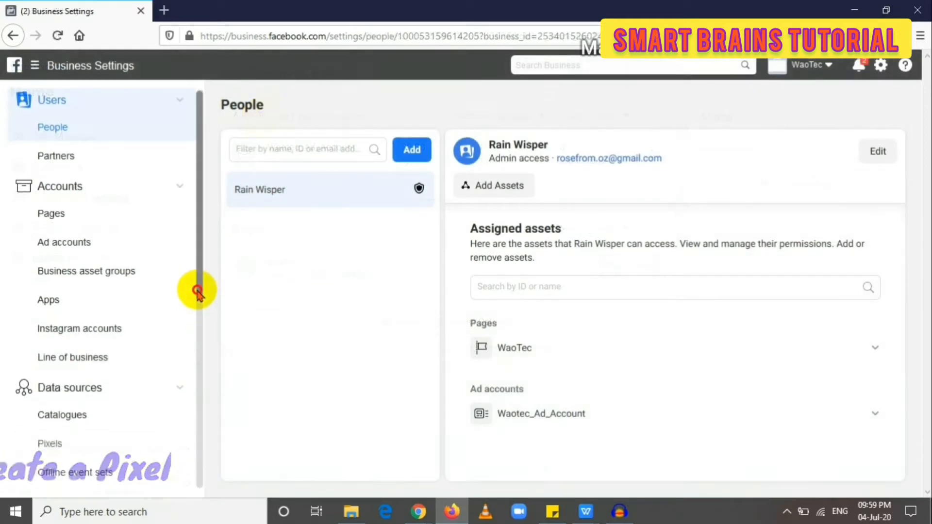
pyautogui.moveTo(197, 291); pyautogui.dragTo(197, 349)
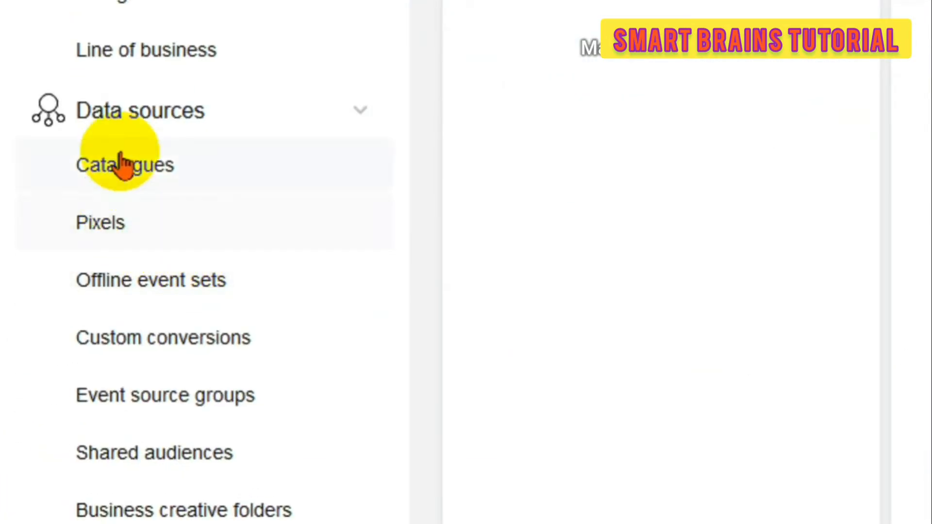
pyautogui.click(211, 143)
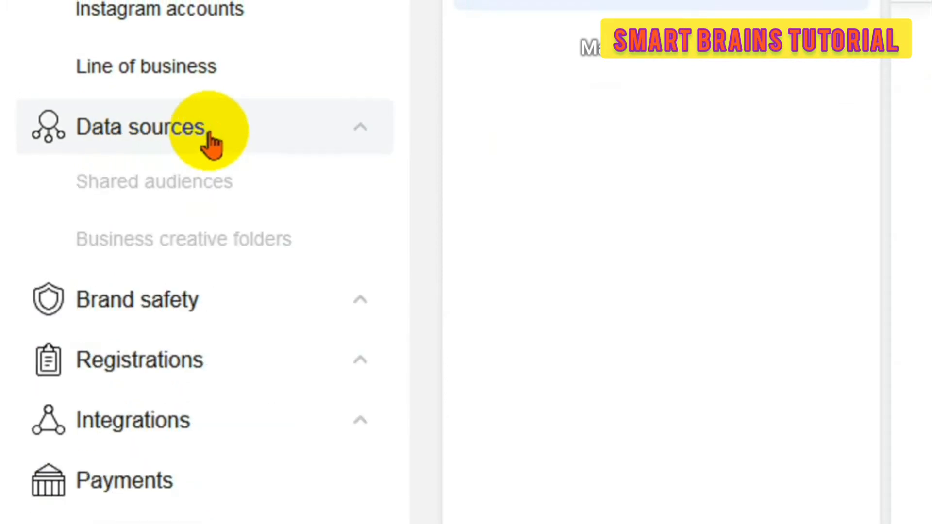
pyautogui.click(212, 143)
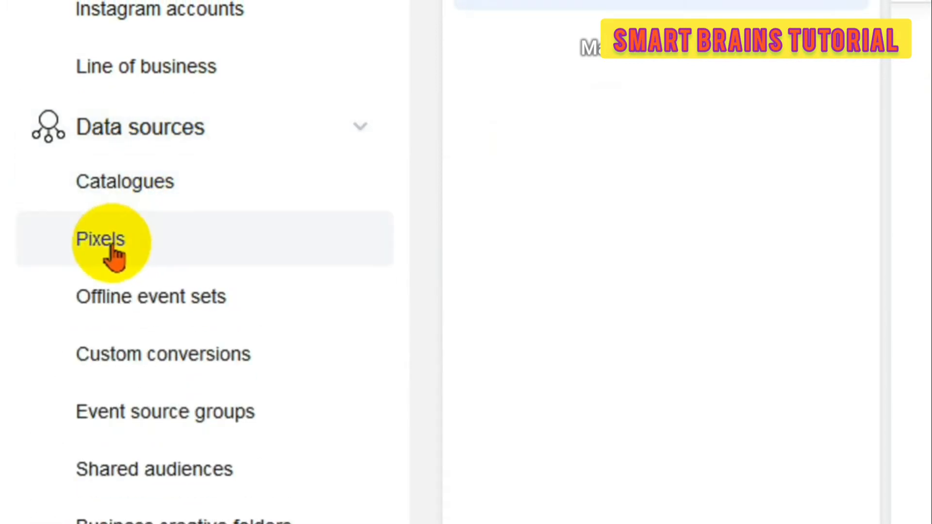
pyautogui.click(113, 255)
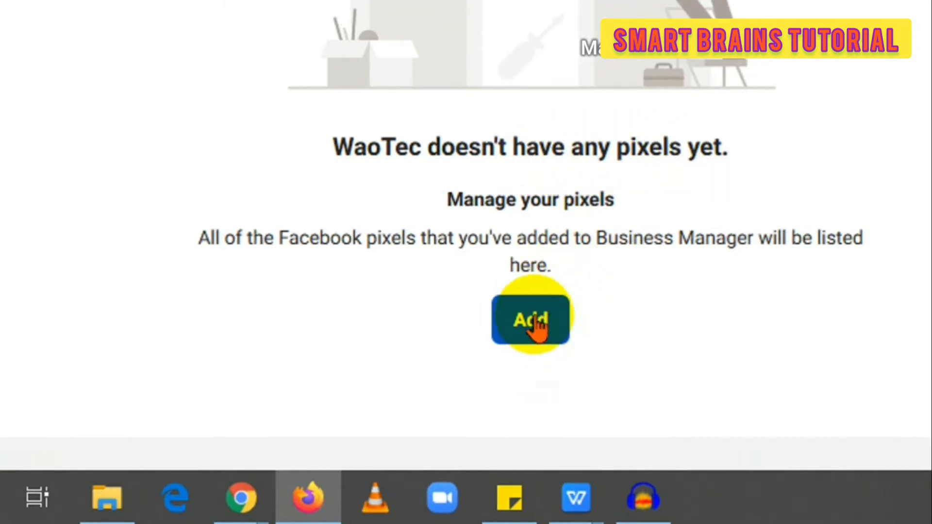
# Add a pixel named WaoTec_Pixel and choose to install its code using a partner integration
pyautogui.click(537, 326)
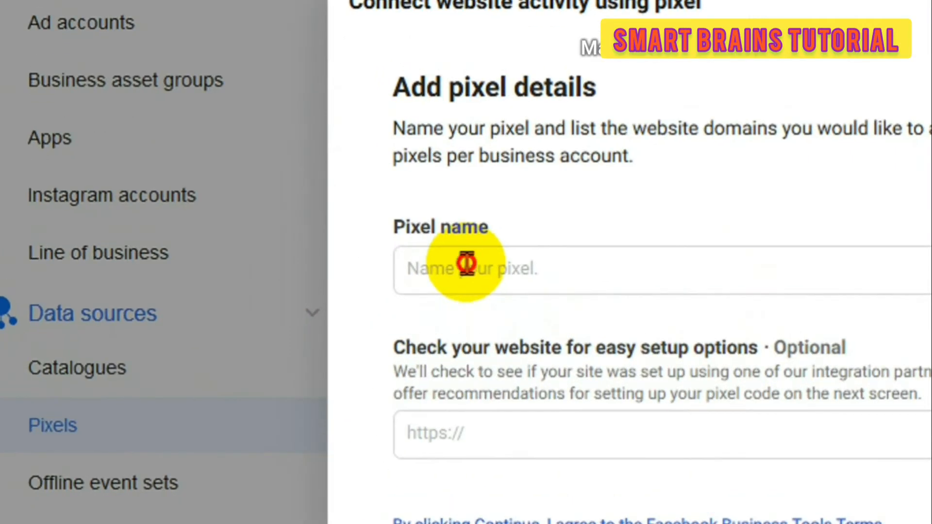
pyautogui.click(467, 264)
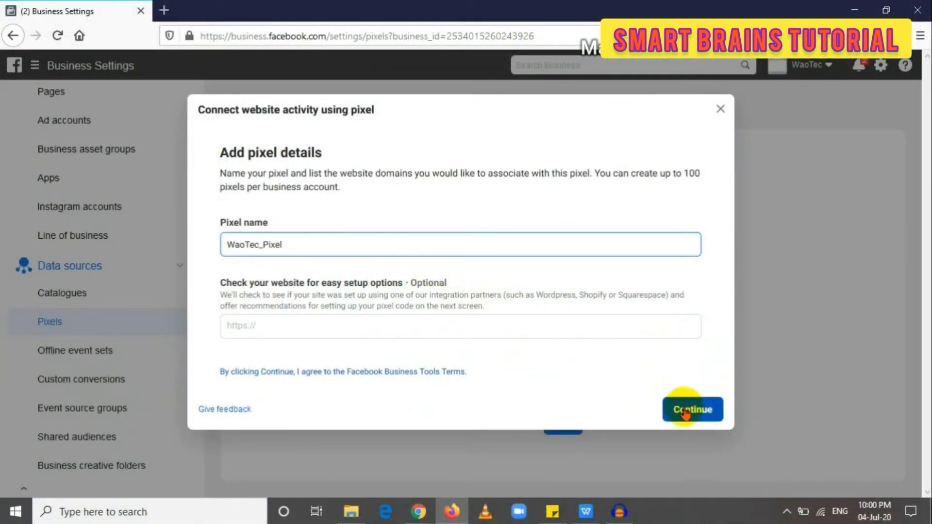
pyautogui.click(685, 412)
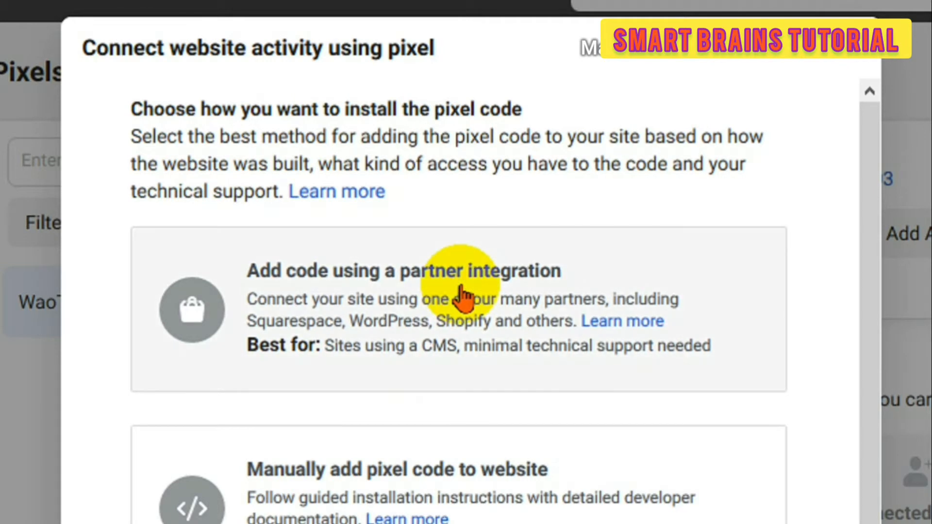
pyautogui.click(462, 296)
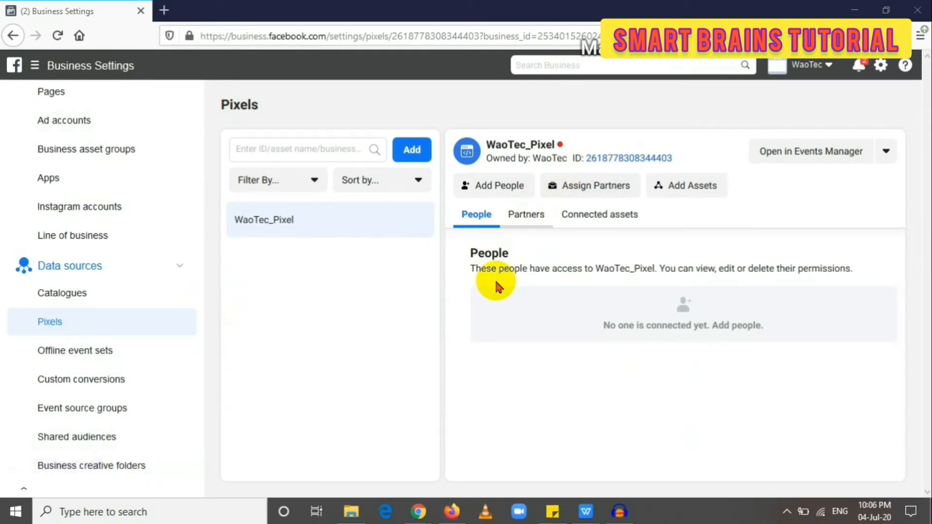
# Switch to the Cambridge iSOFT WordPress admin in Chrome and search for new plugins matching "facebook pixel"
pyautogui.moveTo(418, 512)
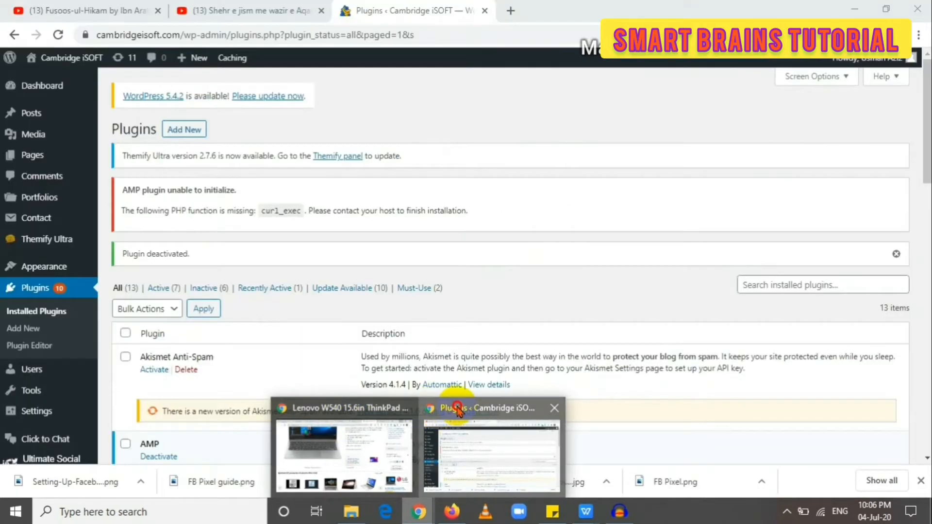
pyautogui.click(434, 406)
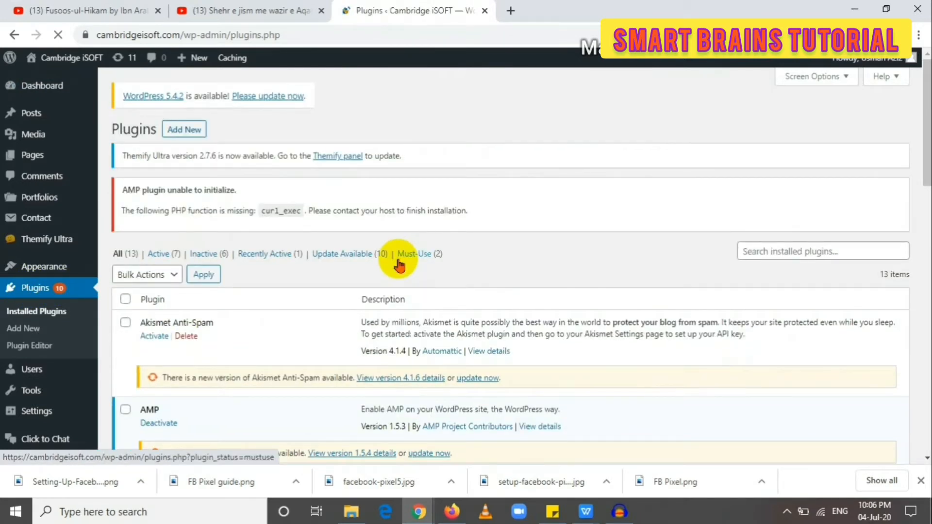
pyautogui.click(30, 328)
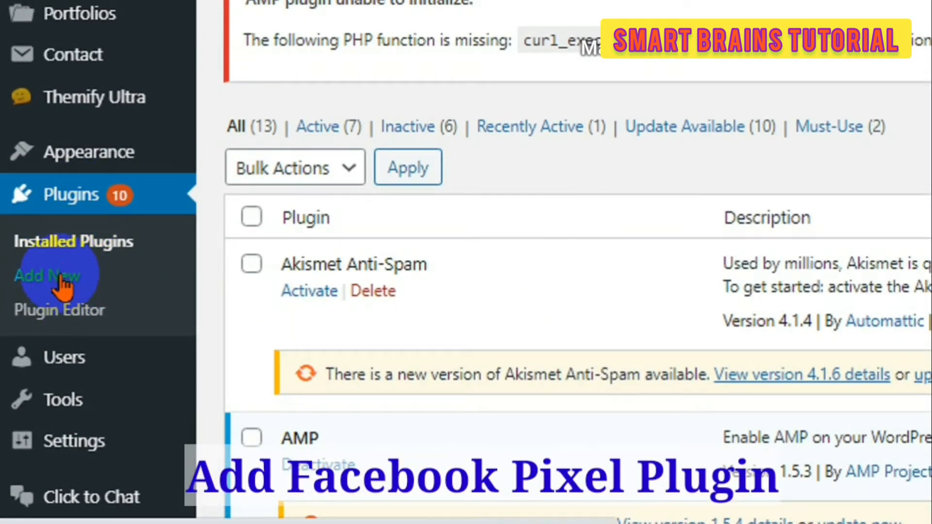
pyautogui.click(63, 286)
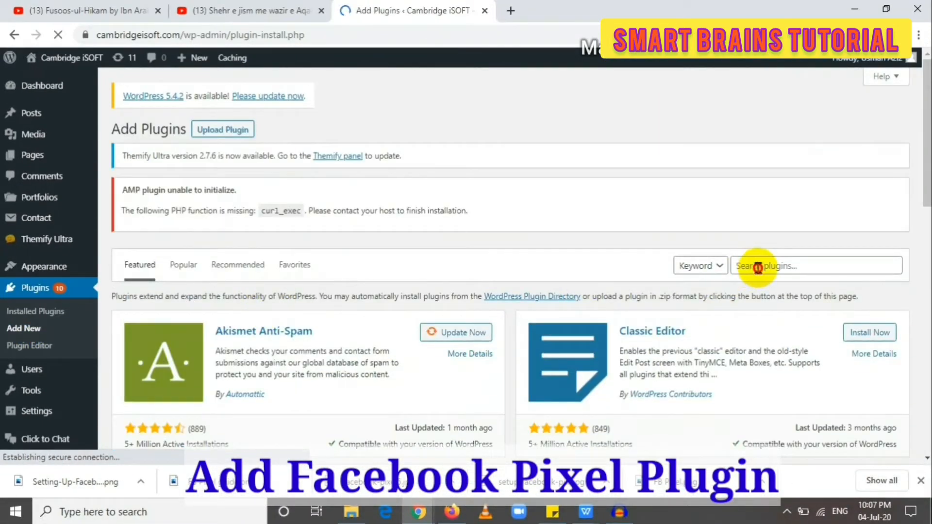
pyautogui.click(758, 267)
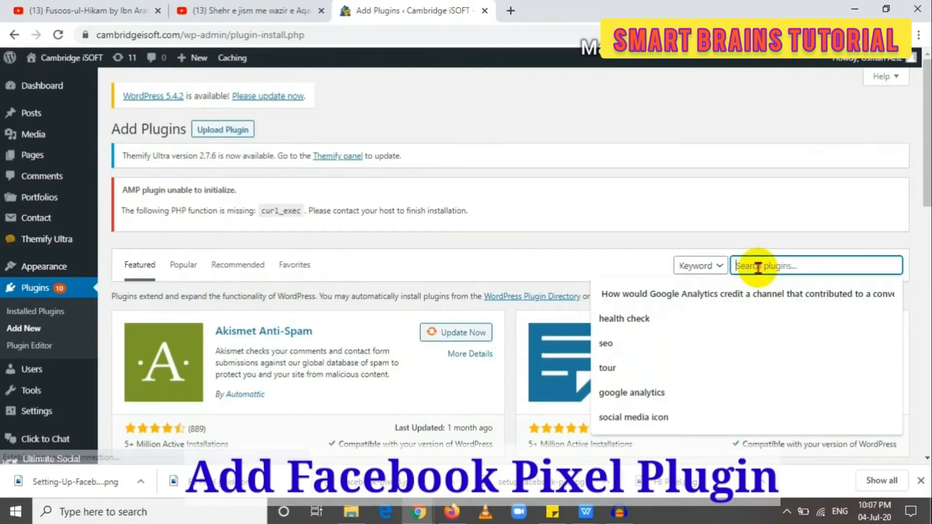
pyautogui.write('facebook pixel')
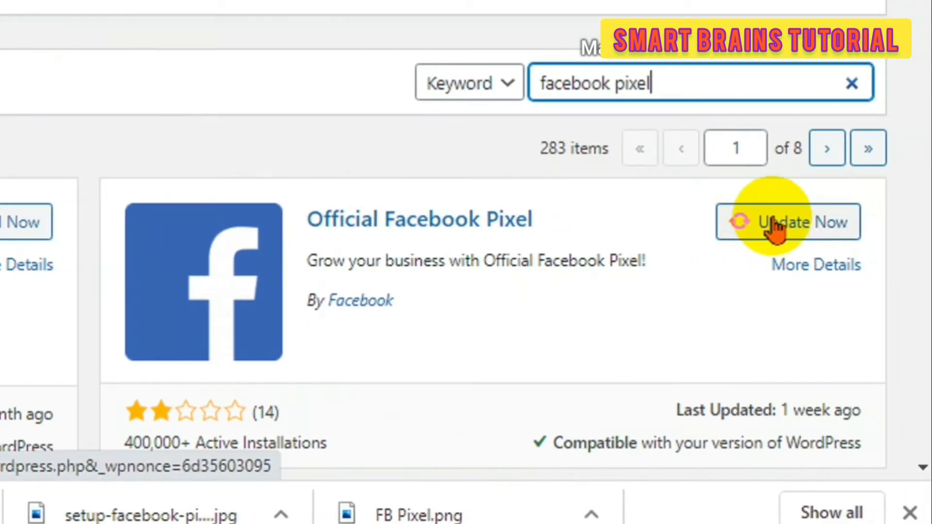
# Update the Official Facebook Pixel plugin using the prefilled FTPS (SSL) connection details, and activate it in the installed plugins
pyautogui.click(777, 224)
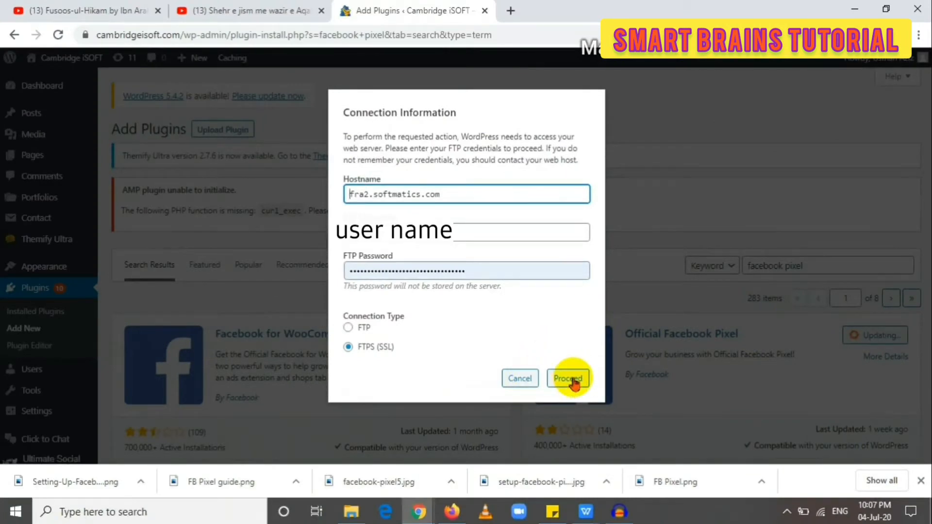
pyautogui.click(569, 379)
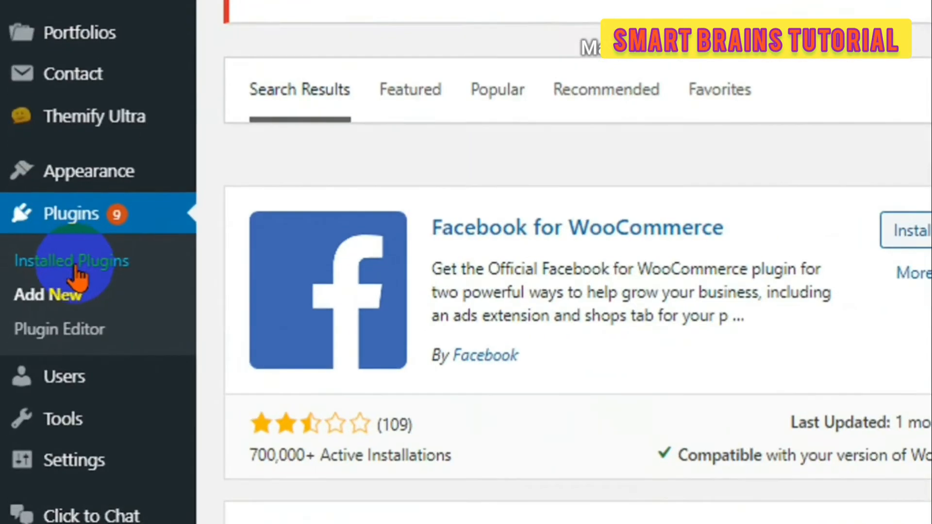
pyautogui.click(37, 313)
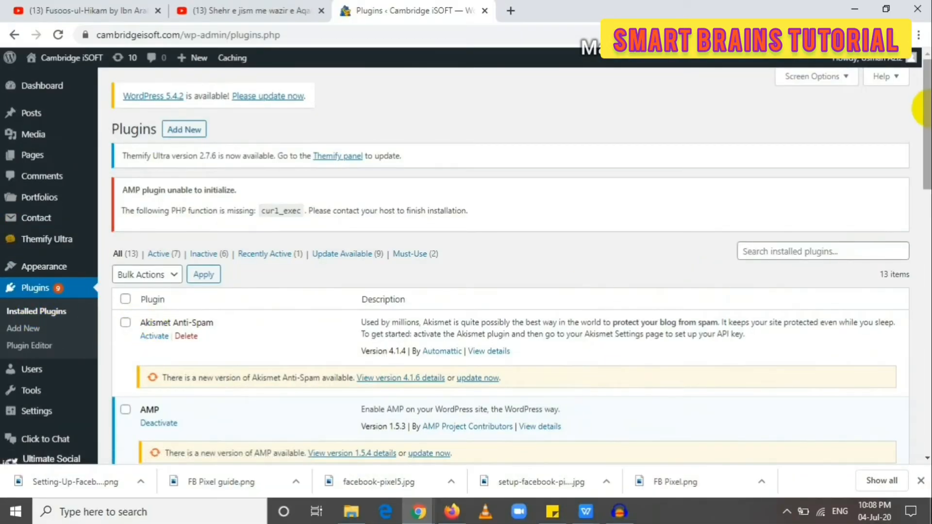
pyautogui.moveTo(928, 108); pyautogui.dragTo(925, 316)
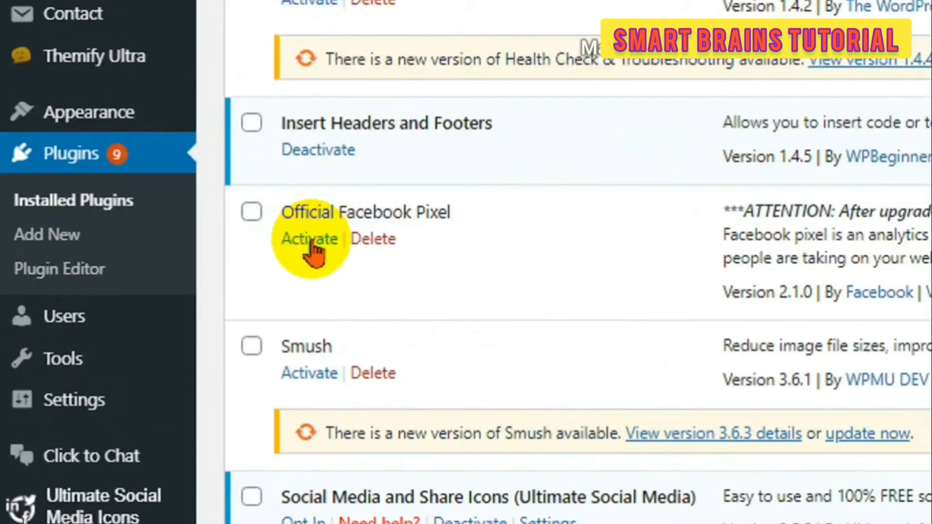
pyautogui.click(313, 248)
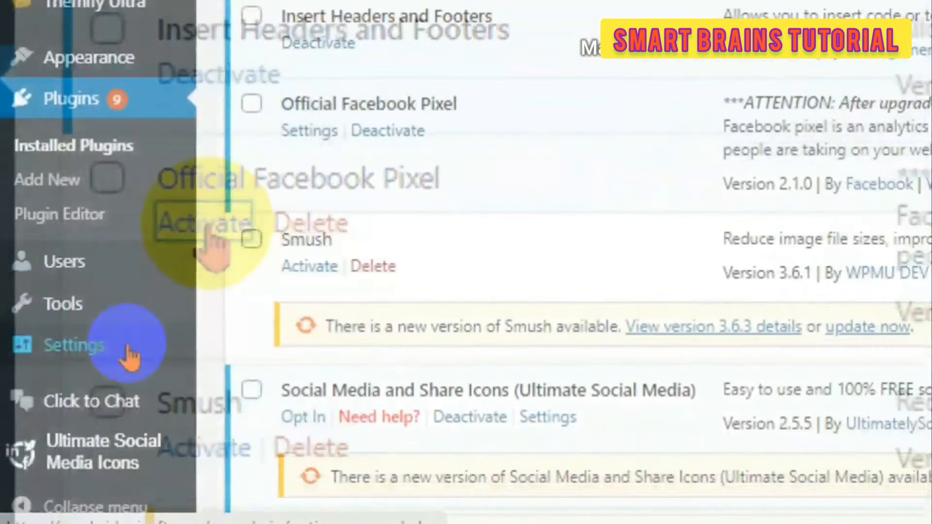
# Open the Facebook Pixel settings page in WordPress to reach the pixel ID and matching options
pyautogui.moveTo(130, 412)
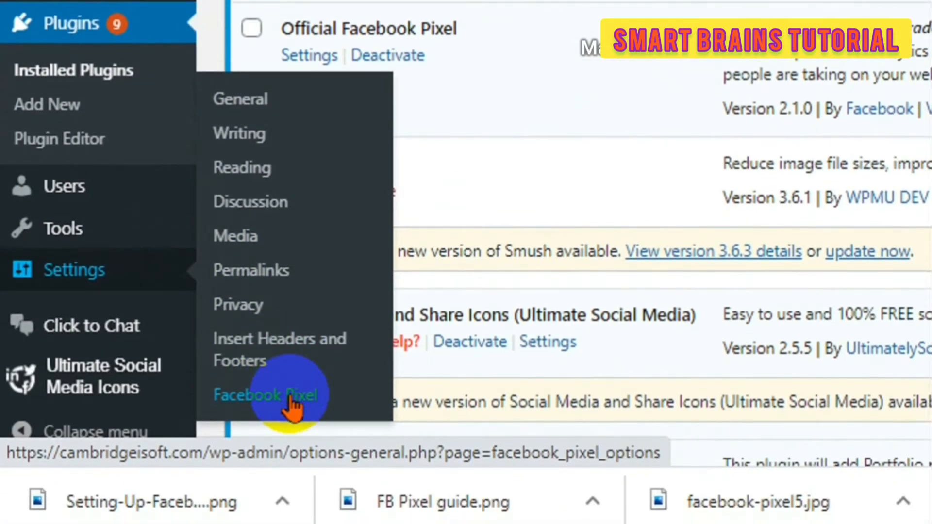
pyautogui.click(290, 395)
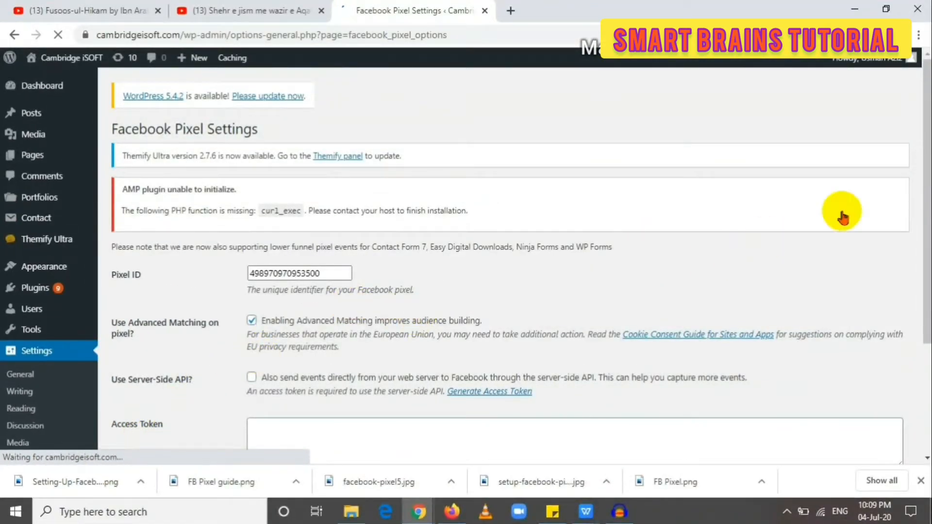
pyautogui.moveTo(926, 181); pyautogui.dragTo(926, 203)
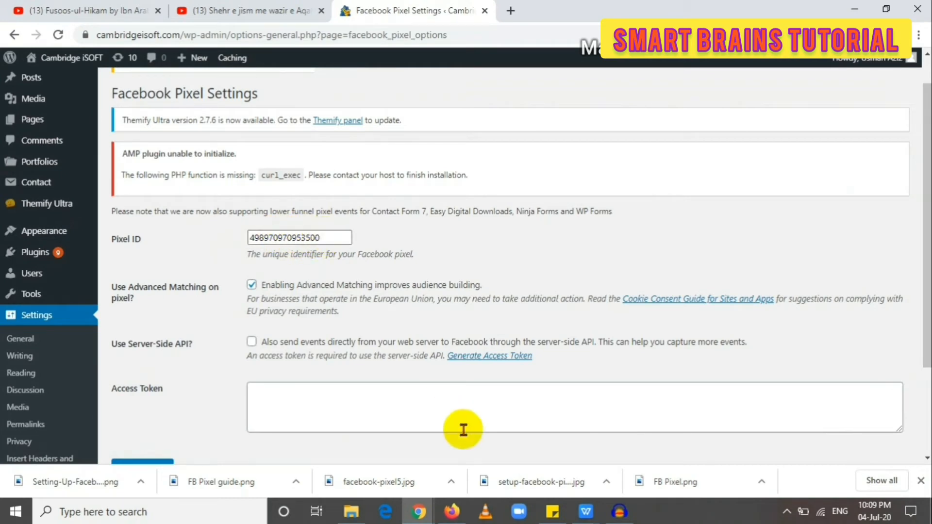
# Consult WaoTec_Pixel's ID in Business Settings in Firefox, and save the Facebook Pixel settings back in WordPress
pyautogui.click(451, 512)
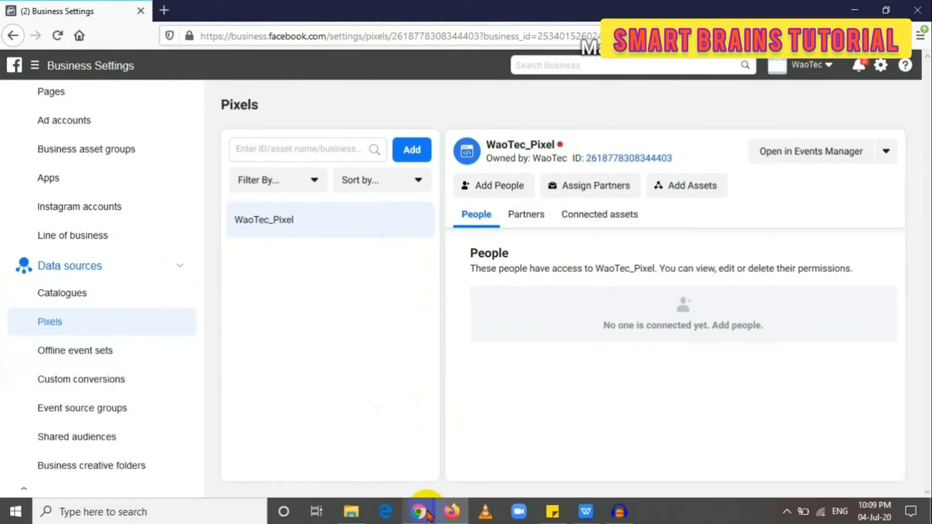
pyautogui.moveTo(423, 507)
pyautogui.click(470, 410)
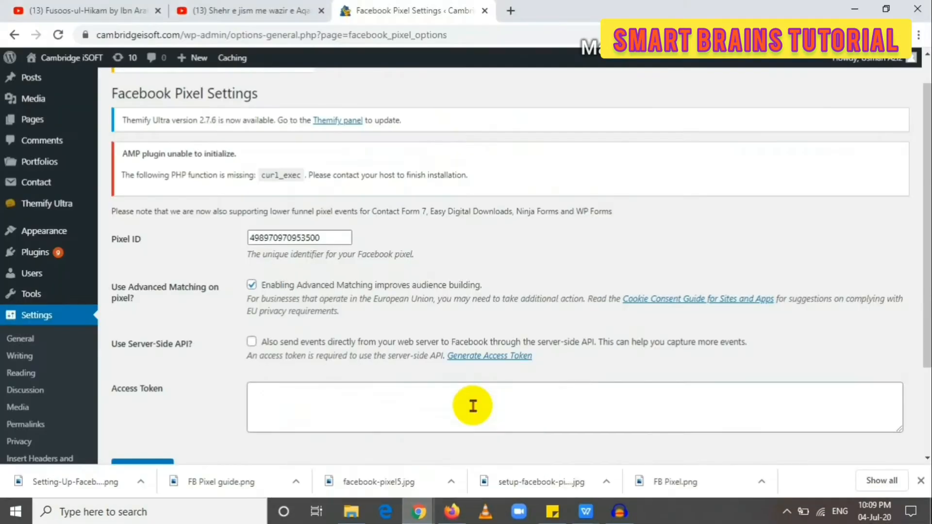
pyautogui.rightClick(329, 242)
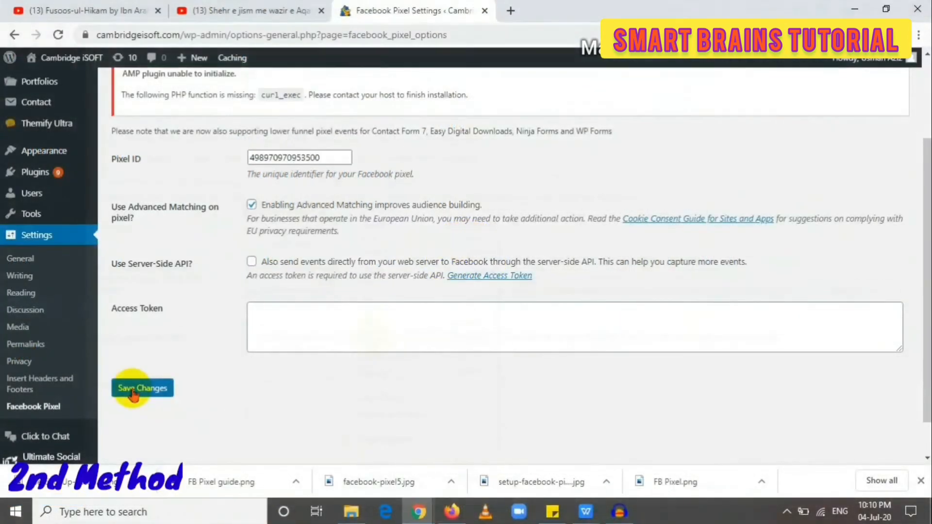
pyautogui.click(132, 391)
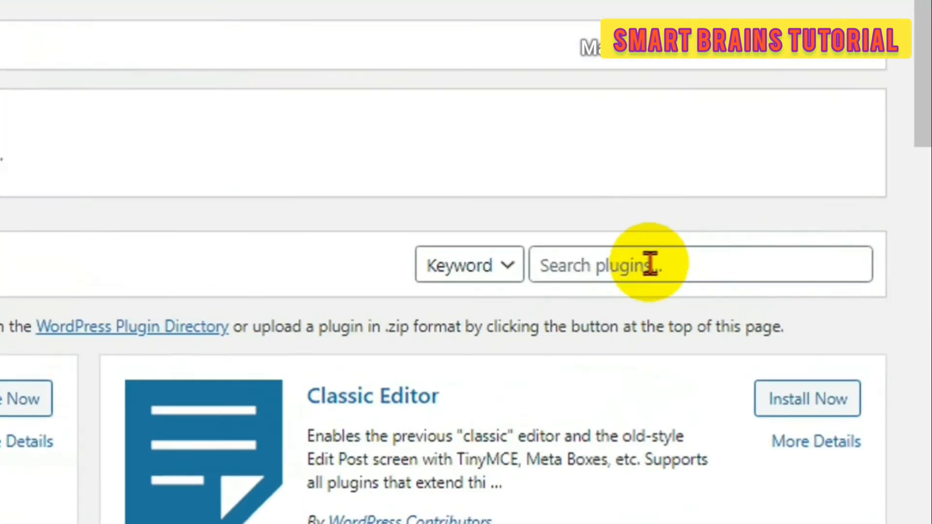
# Search the Add Plugins page for "header and footer" and locate the Insert Headers and Footers settings entry
pyautogui.click(791, 265)
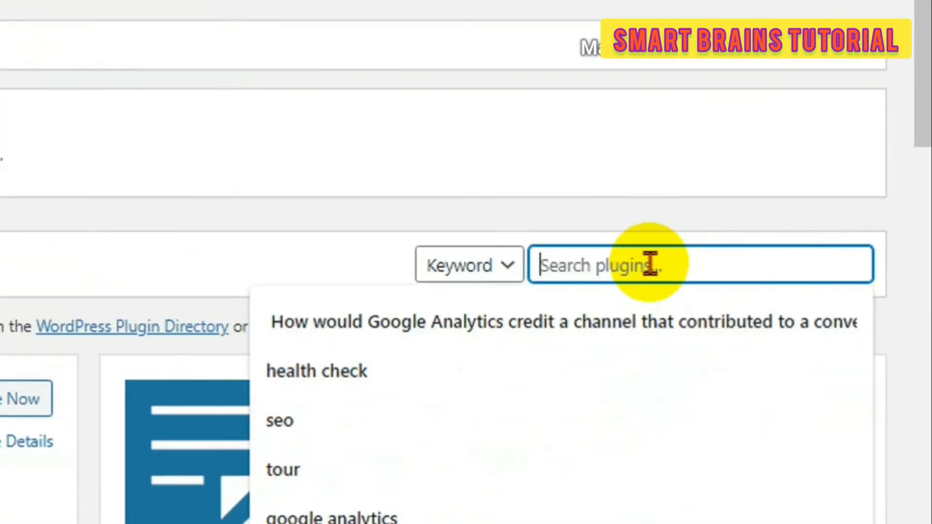
pyautogui.write('header and f')
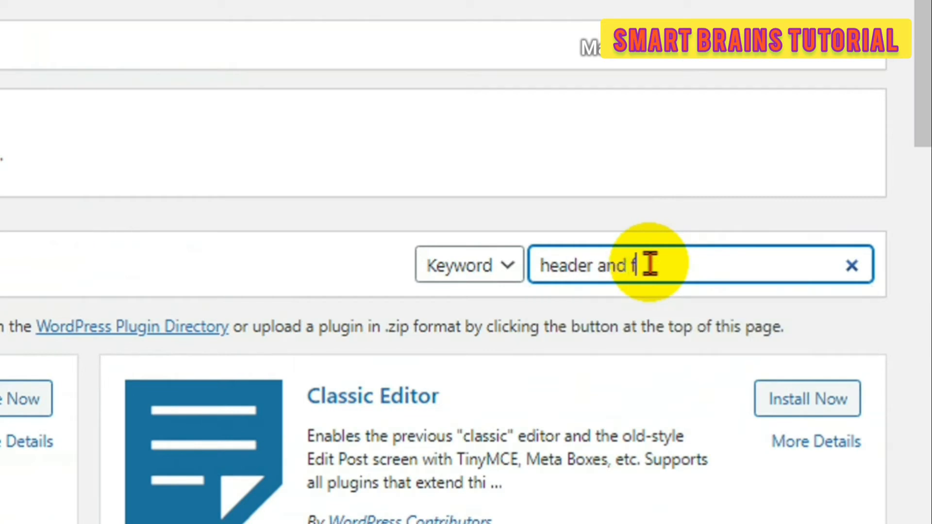
pyautogui.write('ooter')
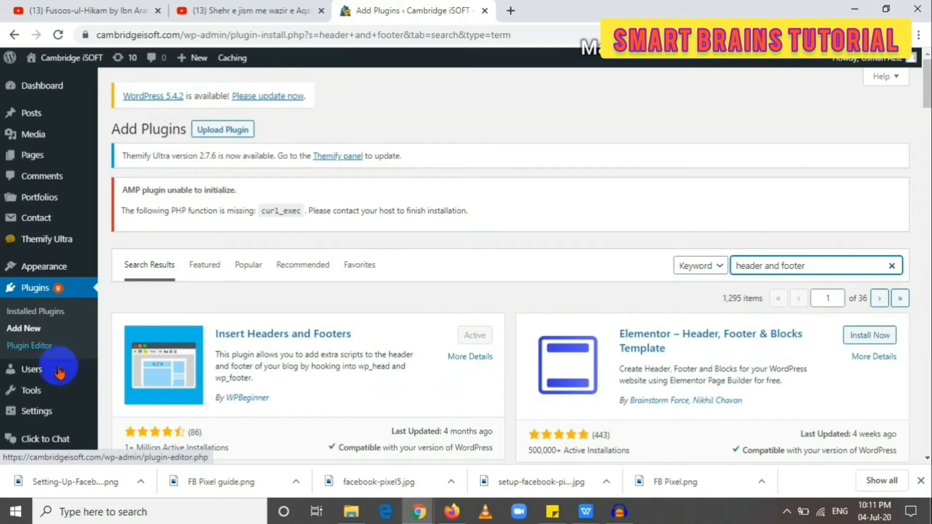
pyautogui.moveTo(57, 417)
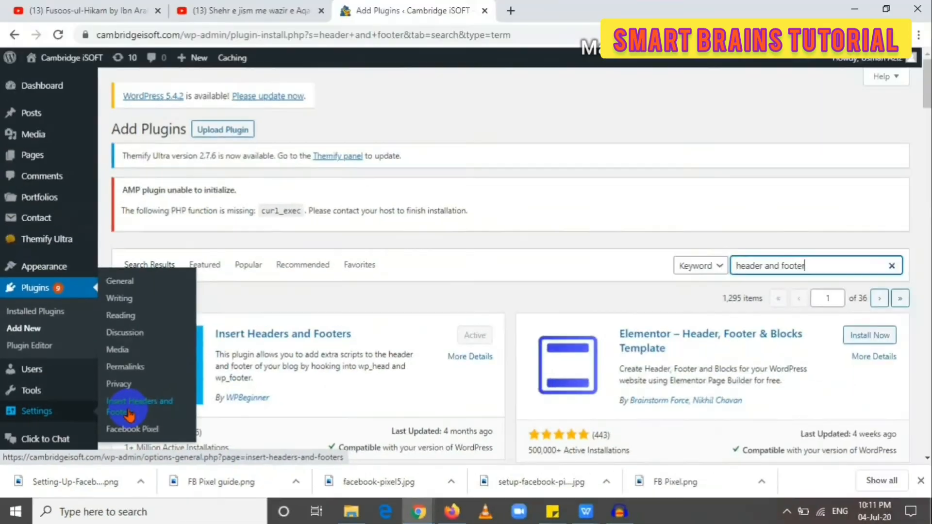
# Switch to Business Settings in Firefox and open Events Manager for the WaoTec business
pyautogui.click(451, 512)
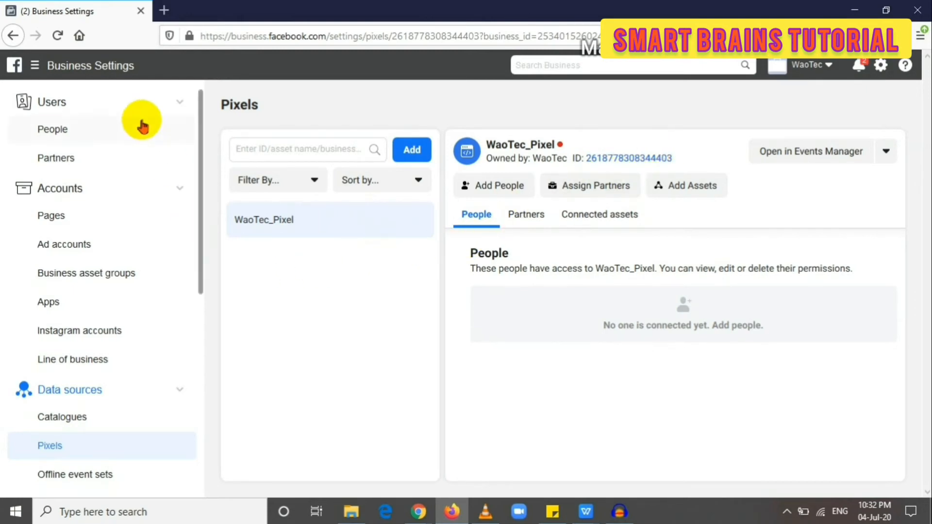
pyautogui.click(34, 68)
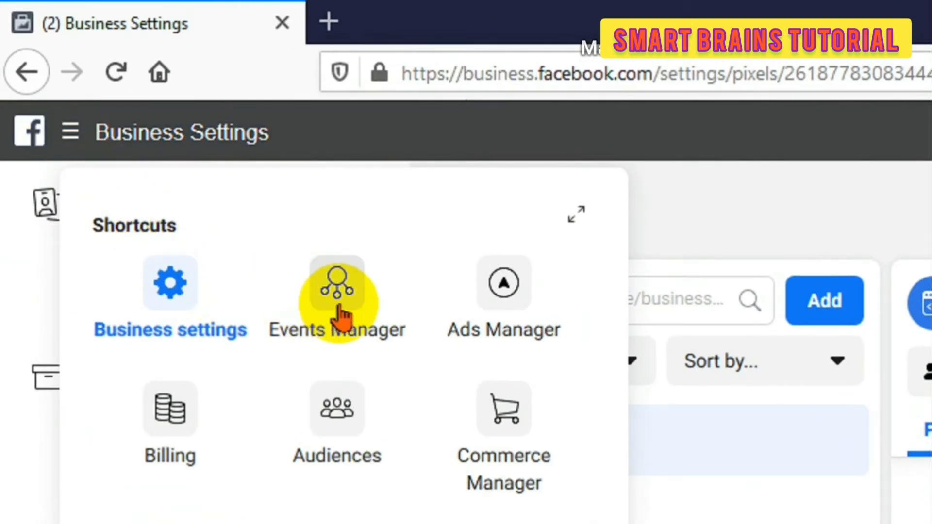
pyautogui.click(340, 316)
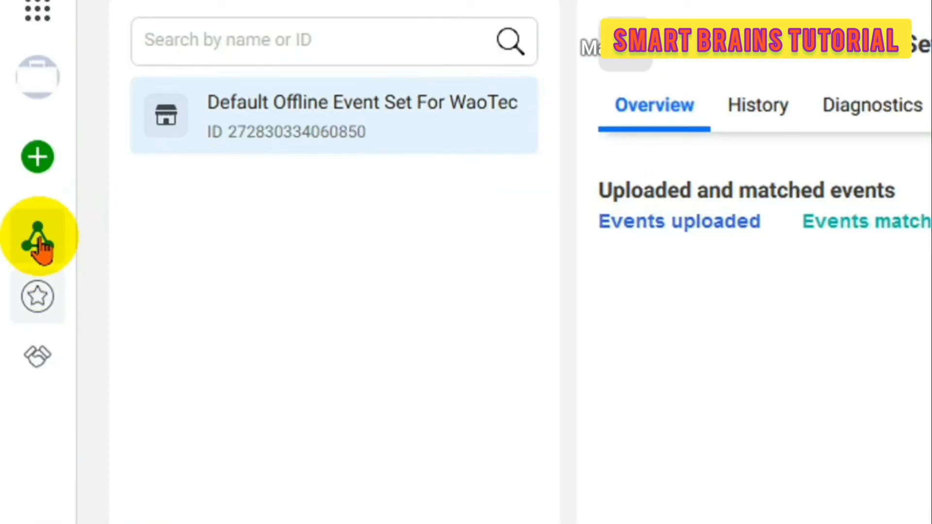
# Switch the data sources from Waotec_Ad_Account to the WaoTec business account and select WaoTec_Pixel
pyautogui.moveTo(39, 238)
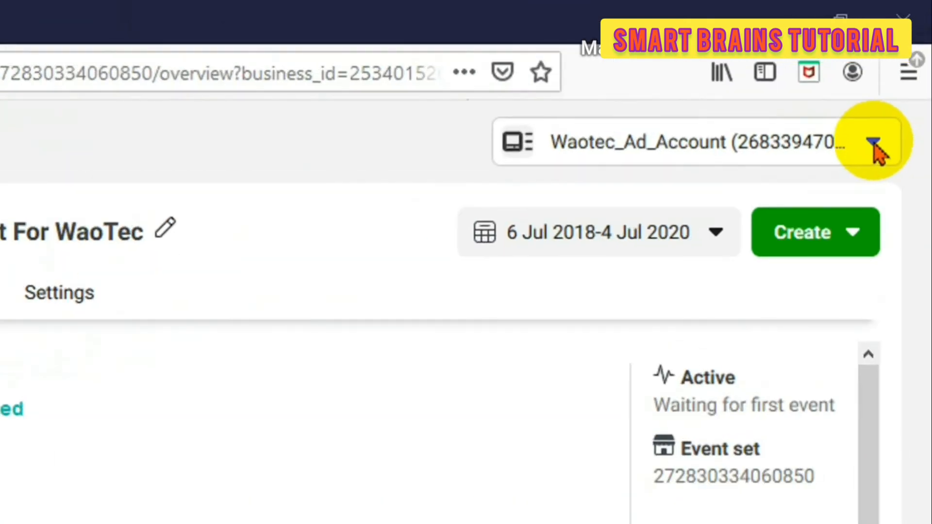
pyautogui.click(874, 143)
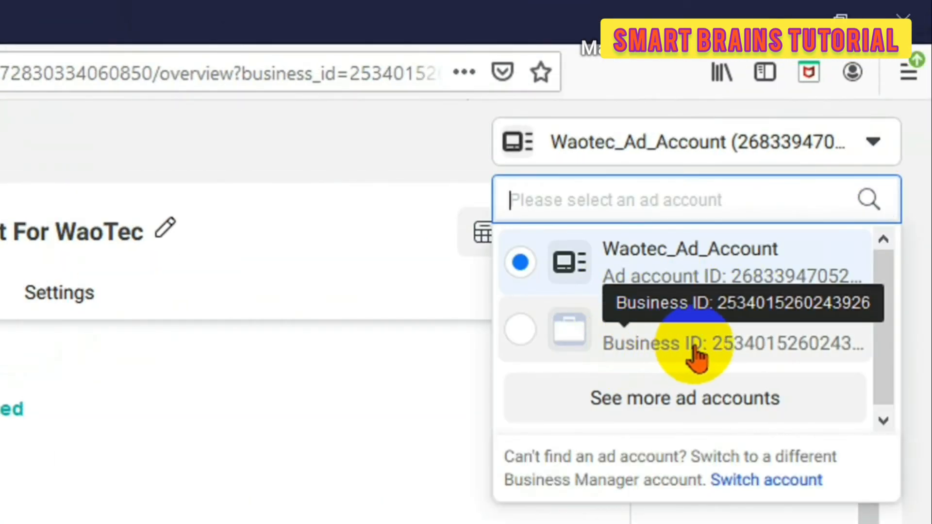
pyautogui.click(520, 332)
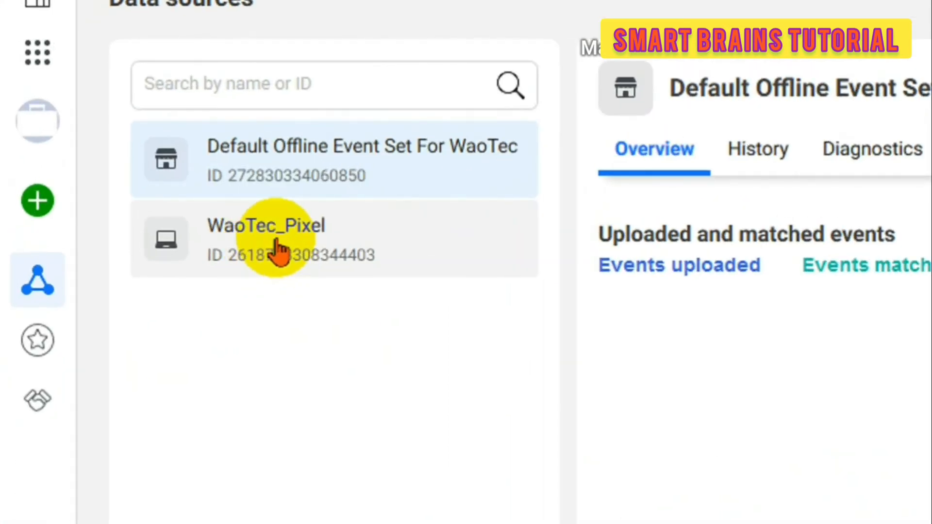
pyautogui.click(280, 250)
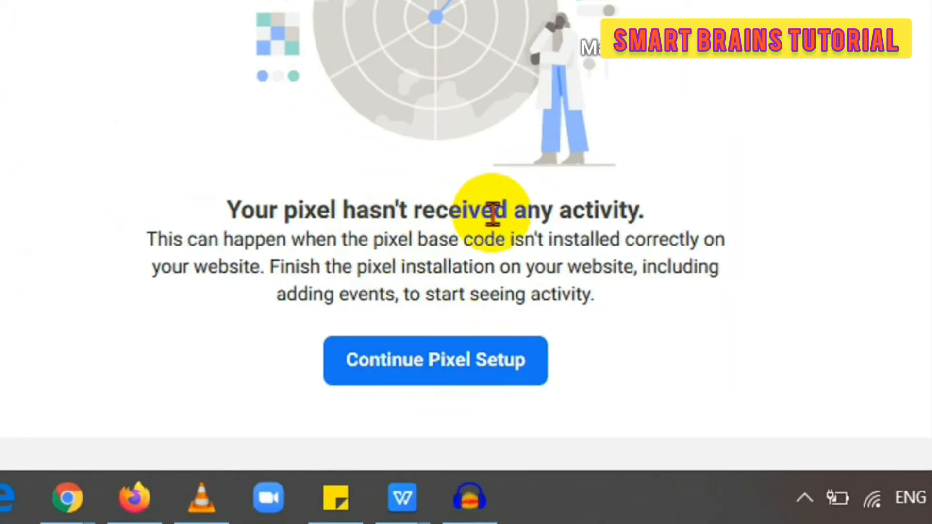
# Continue the pixel setup with manual code installation, copy the base code, and close the setup dialog
pyautogui.click(484, 374)
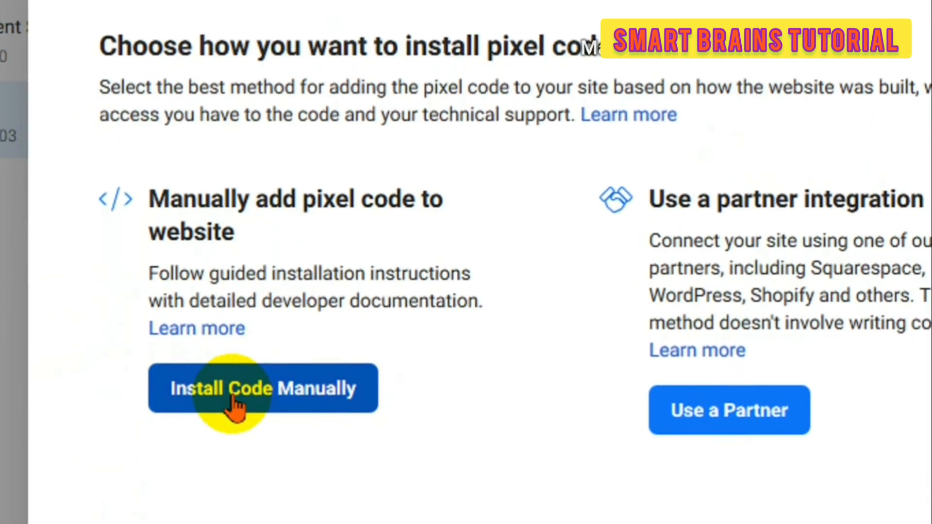
pyautogui.click(235, 403)
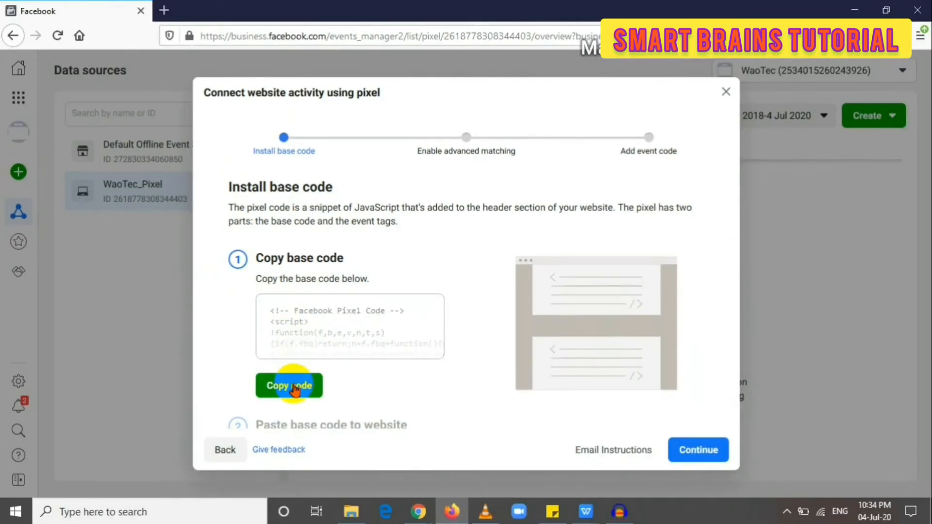
pyautogui.click(229, 513)
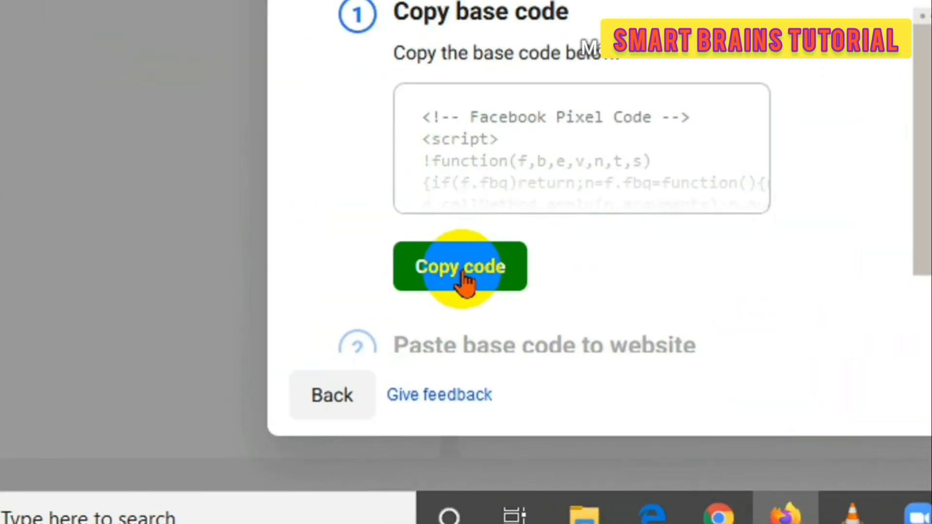
pyautogui.click(463, 284)
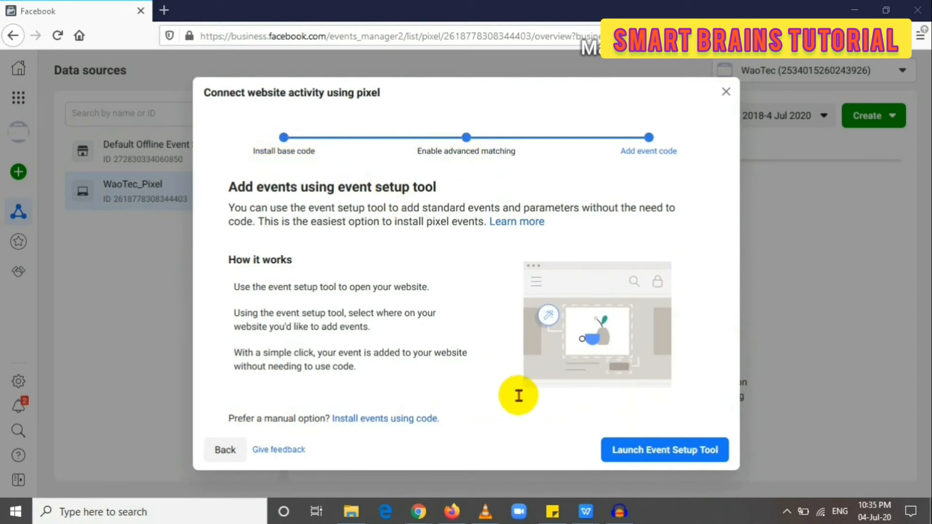
pyautogui.click(724, 97)
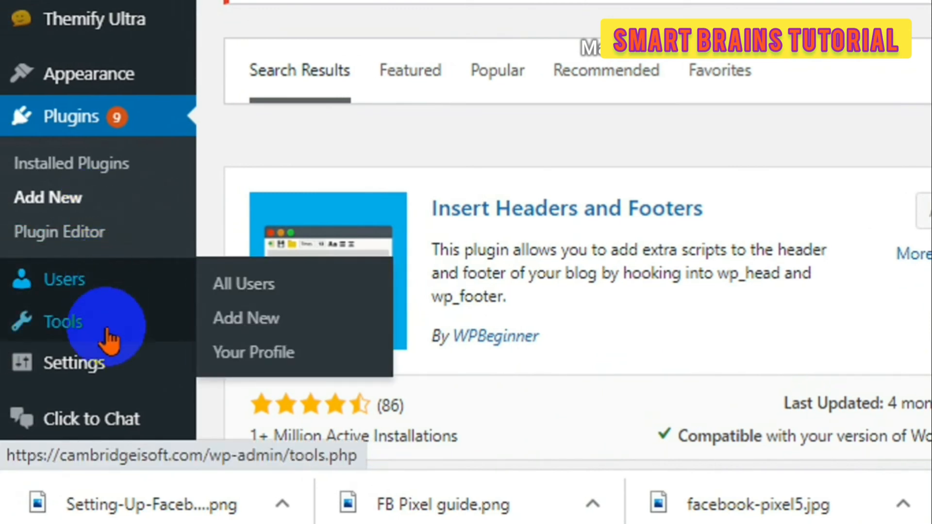
# In WordPress in Chrome, open the Insert Headers and Footers settings and paste the base code into Scripts in Header below the ViewContent script
pyautogui.moveTo(111, 381)
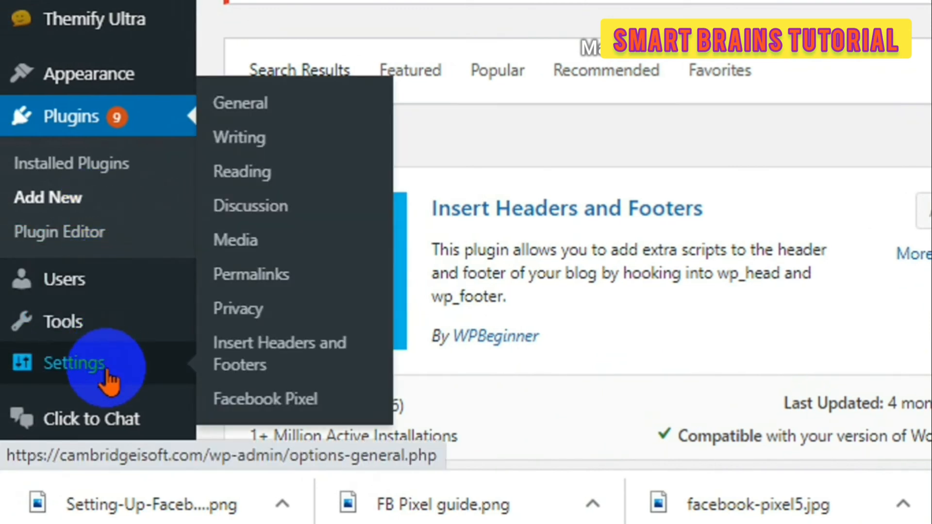
pyautogui.click(241, 349)
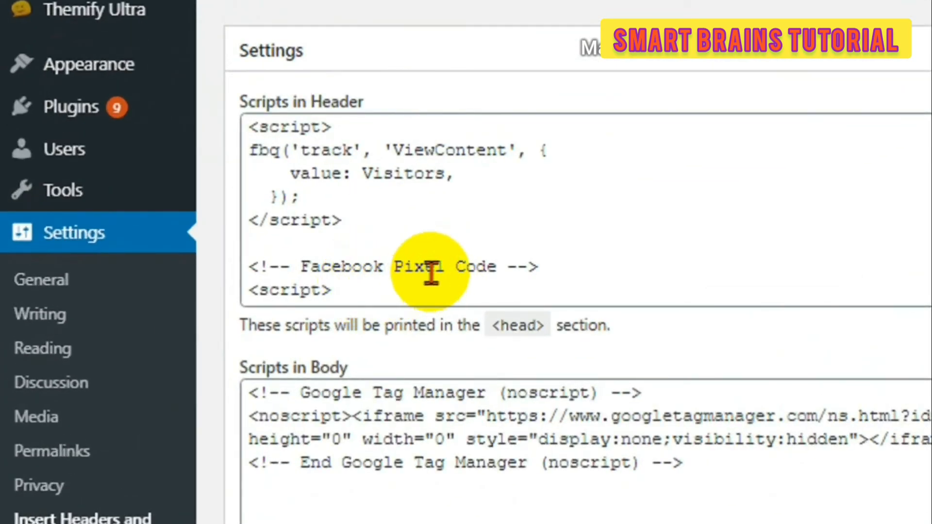
pyautogui.click(364, 239)
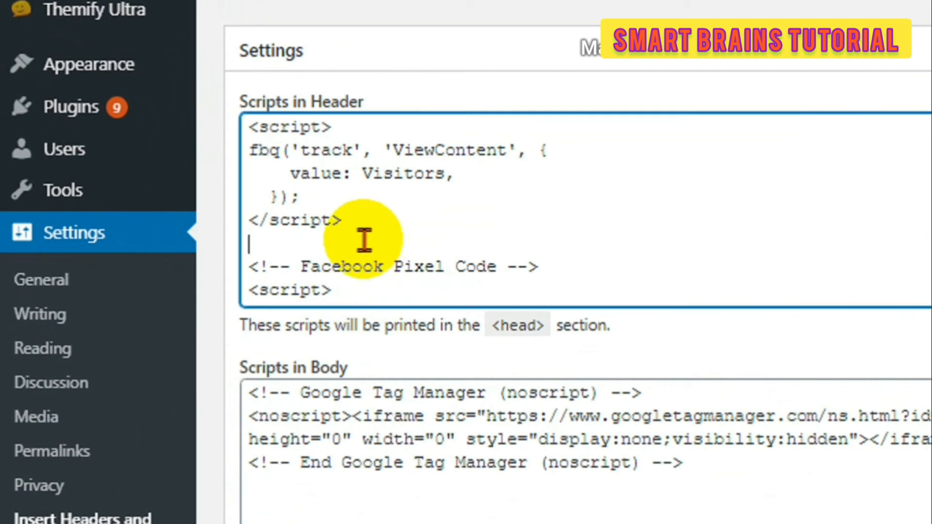
pyautogui.rightClick(336, 246)
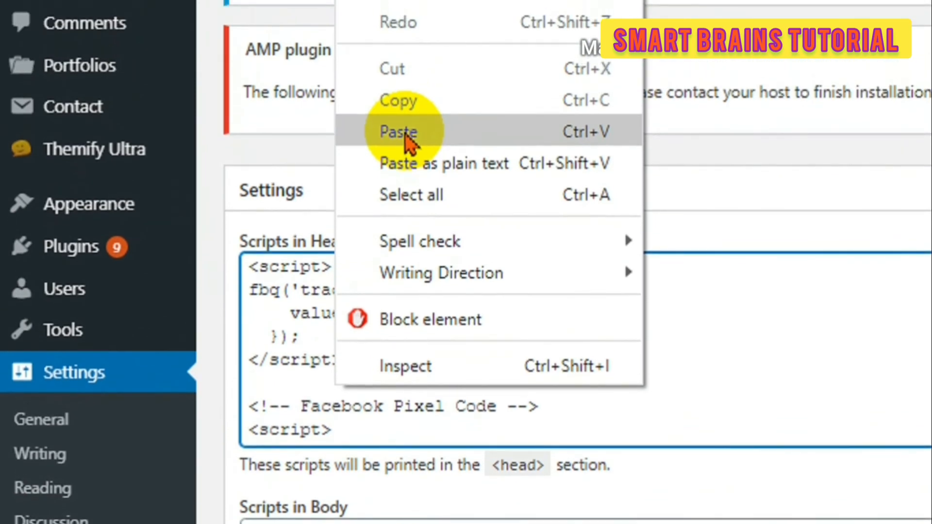
pyautogui.click(406, 136)
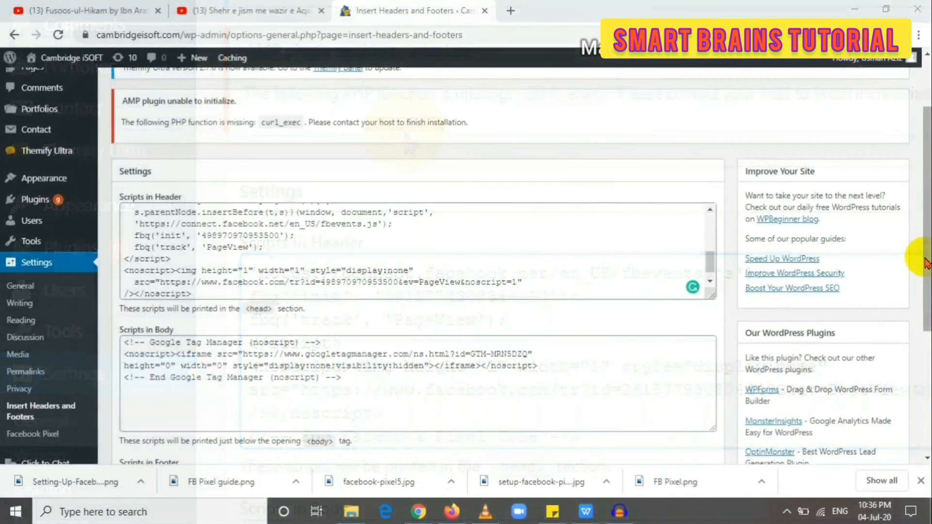
pyautogui.moveTo(927, 198); pyautogui.dragTo(927, 371)
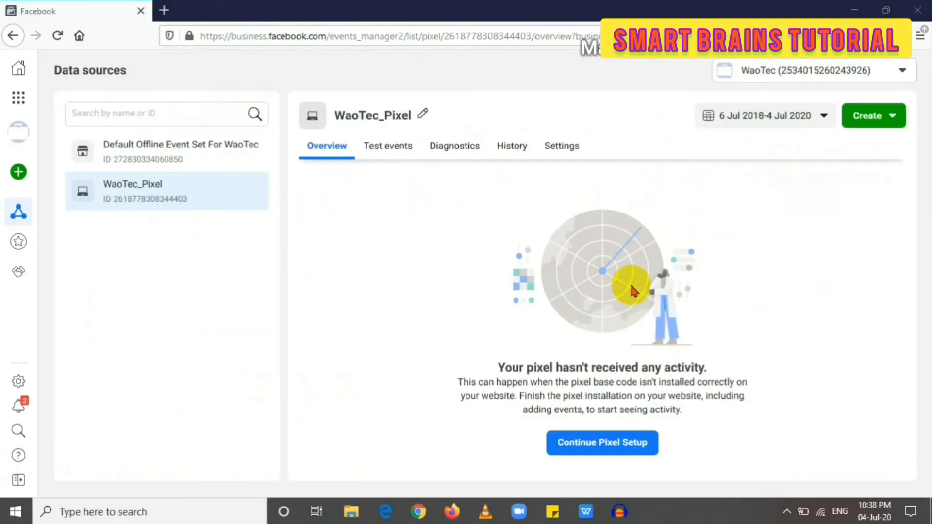
# Switch back to Facebook in Firefox, open Analytics from the business tools, and open the WaoTec page's analytics
pyautogui.click(18, 65)
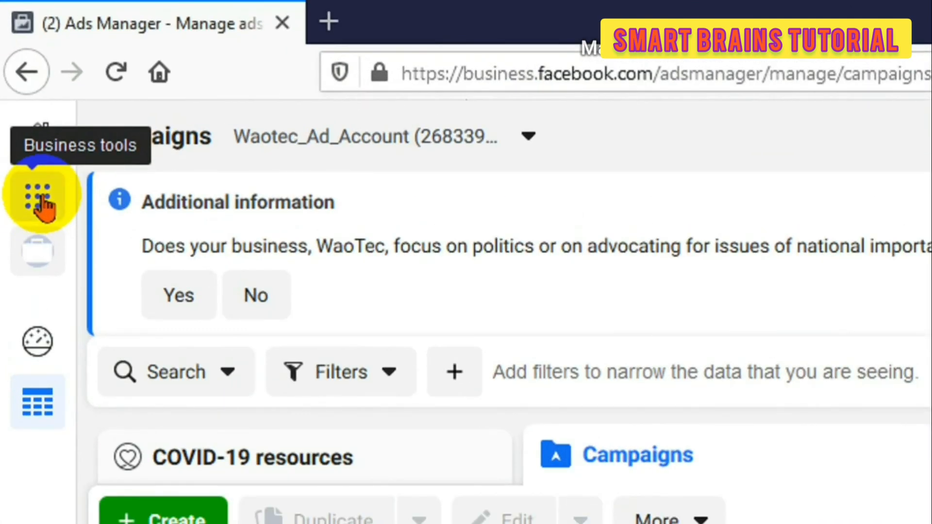
pyautogui.click(38, 199)
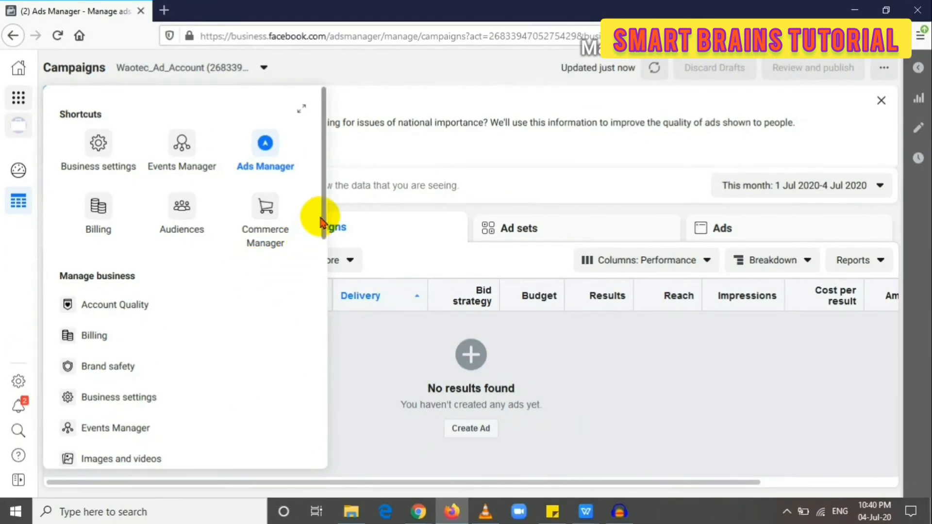
pyautogui.moveTo(319, 217); pyautogui.dragTo(316, 366)
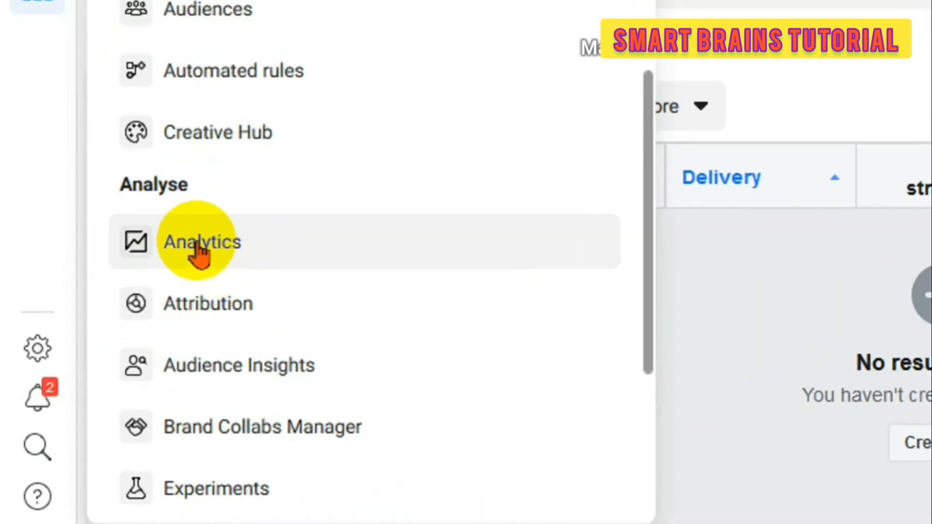
pyautogui.click(199, 252)
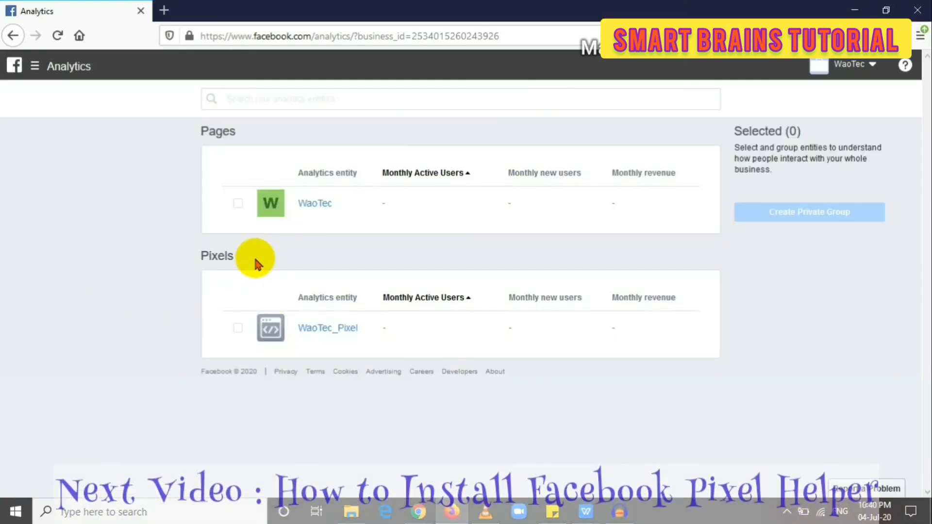
pyautogui.click(311, 204)
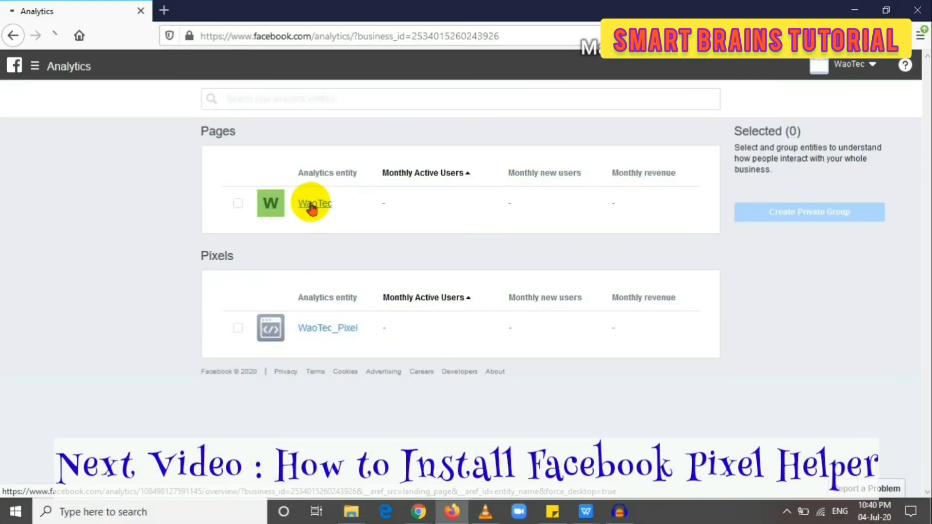